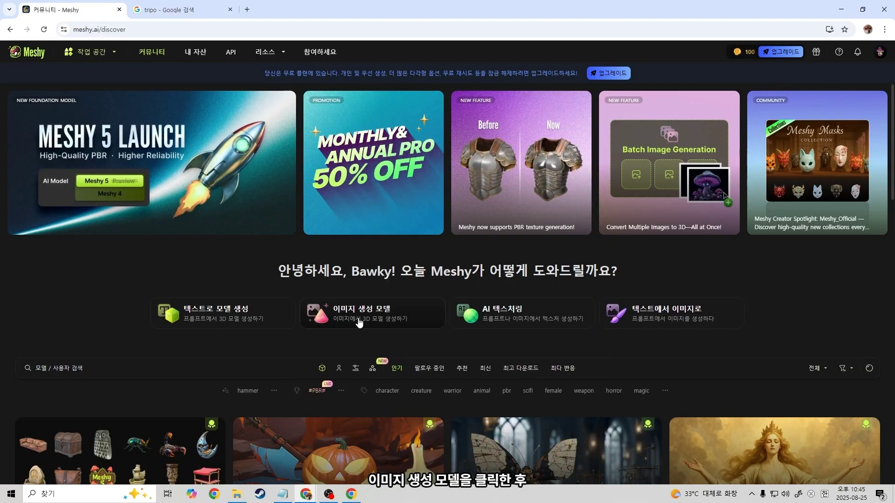
Upload the 질라.png chicken image to Meshy's image-to-3D mode and generate with Meshy 5.
{"action": "left_click", "coordinate": [359, 322]}
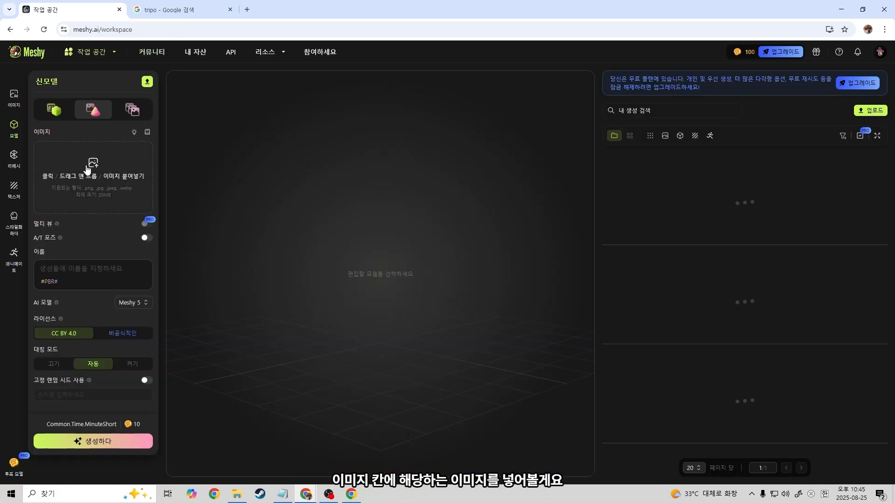
{"action": "left_click", "coordinate": [86, 170]}
{"action": "scroll", "coordinate": [547, 221], "scroll_direction": "down", "scroll_amount": 1}
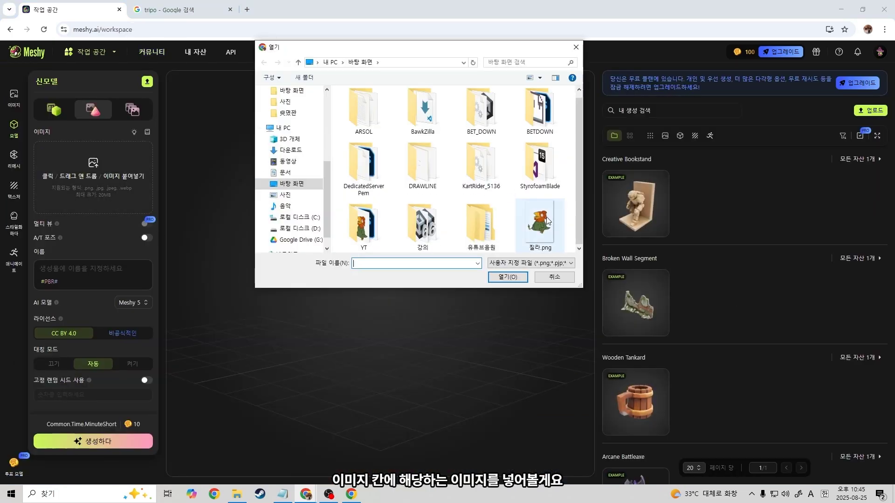
{"action": "double_click", "coordinate": [548, 221]}
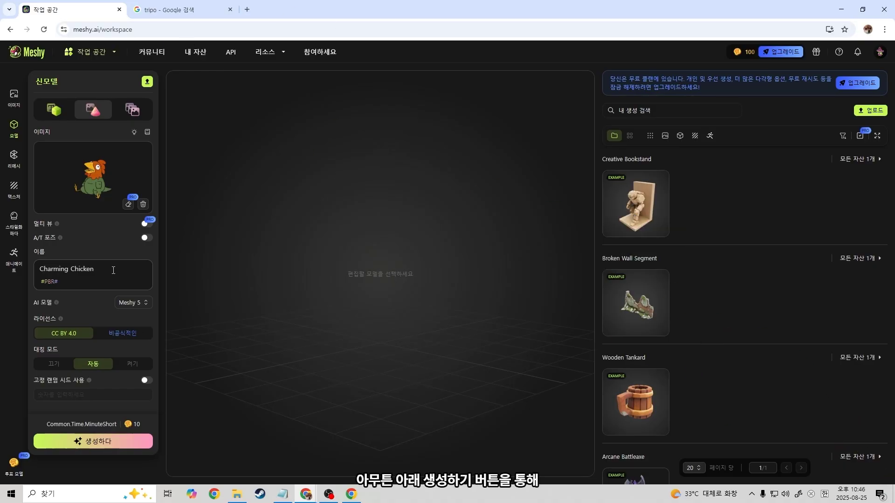
{"action": "left_click", "coordinate": [125, 444]}
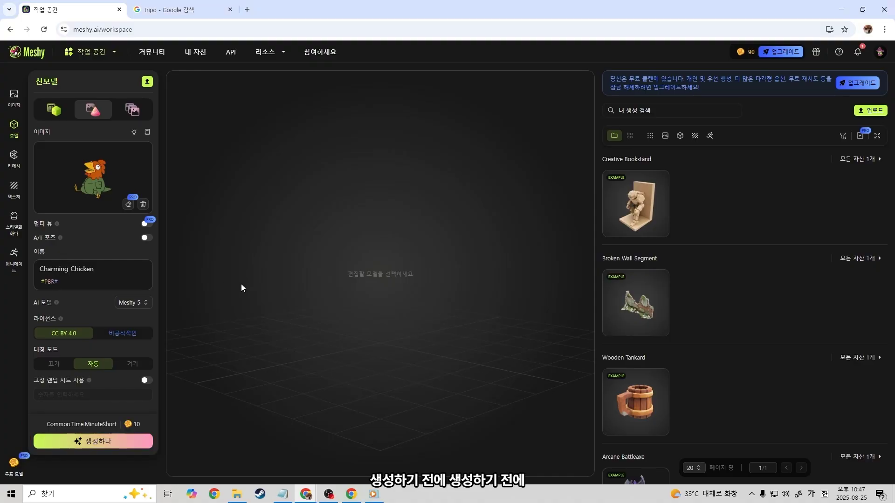
Switch the AI model to Meshy-4 and generate the chicken again.
{"action": "left_click", "coordinate": [144, 303]}
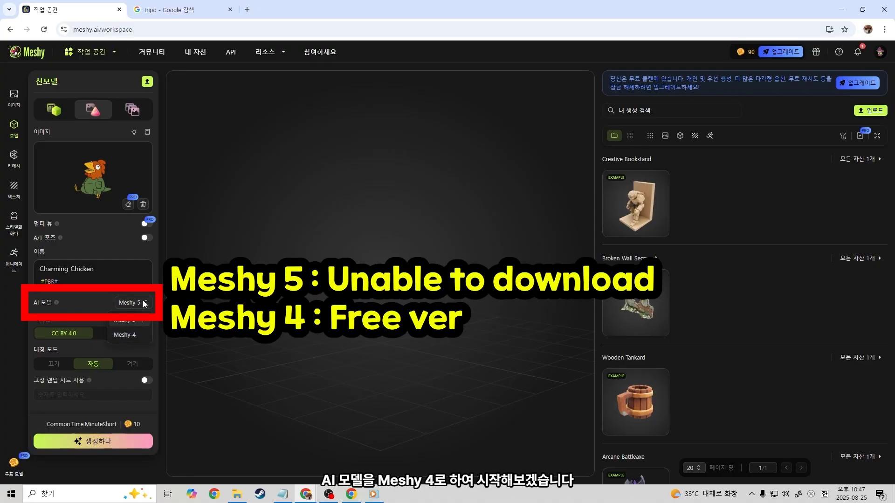
{"action": "left_click", "coordinate": [128, 334]}
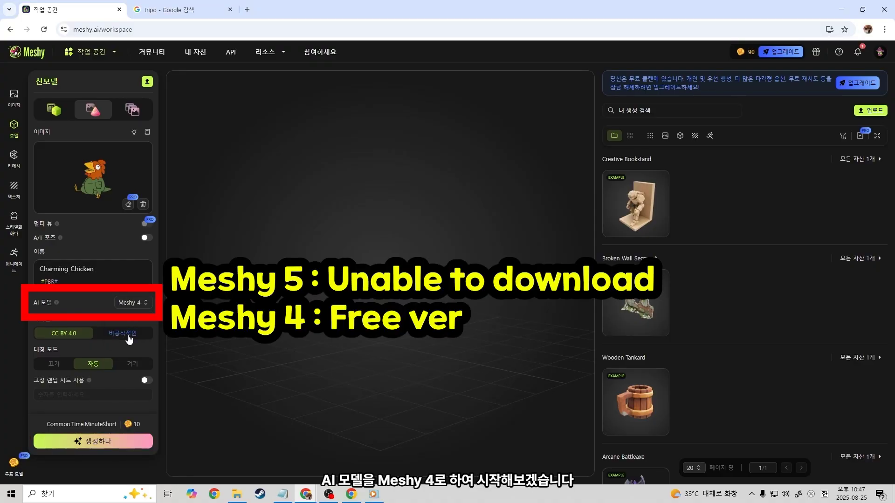
{"action": "left_click", "coordinate": [108, 441]}
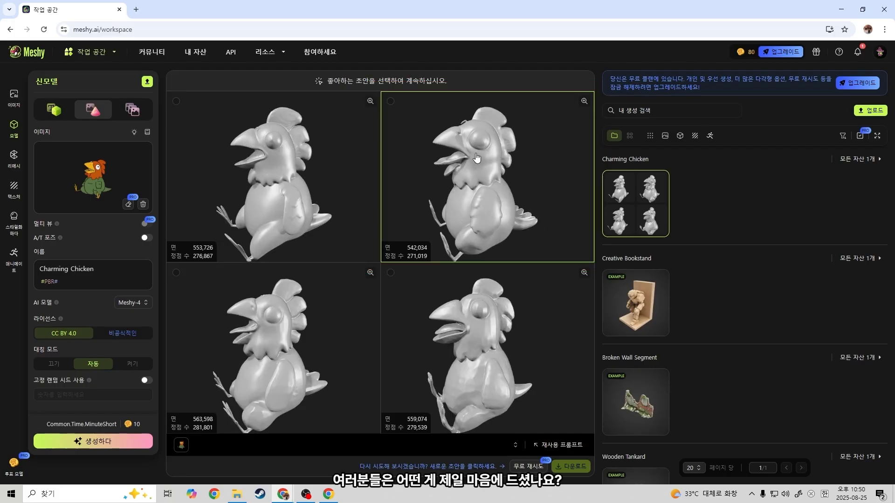
Select the top-right chicken draft and confirm texturing it with texture generation left on.
{"action": "left_click", "coordinate": [476, 158]}
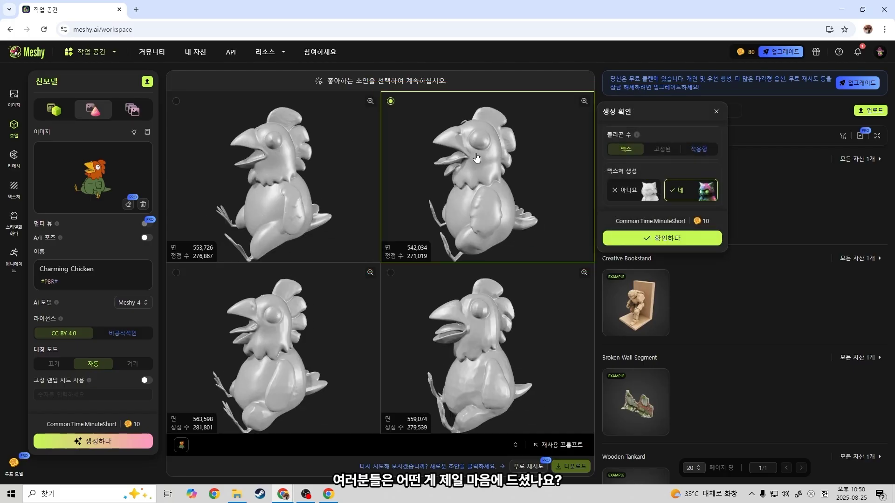
{"action": "left_click", "coordinate": [625, 235]}
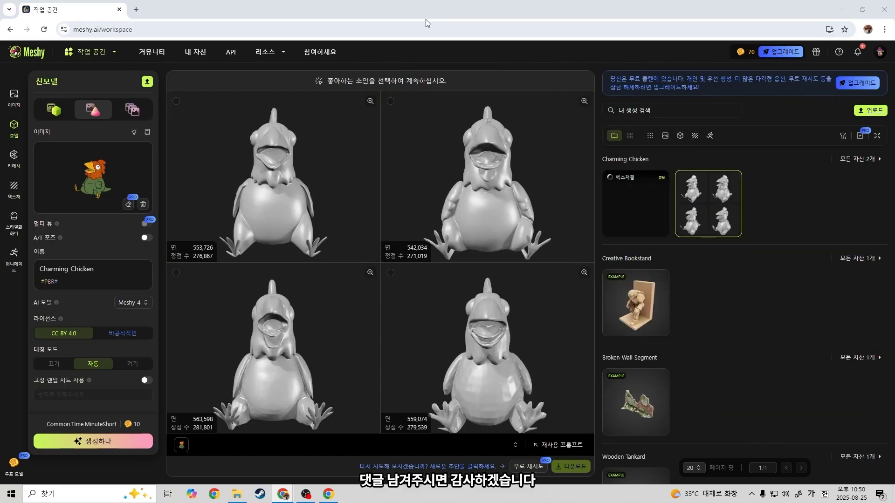
Orbit the textured chicken to a front view, zoom in on its yellow beak, then zoom back out.
{"action": "key", "text": "alt+Tab"}
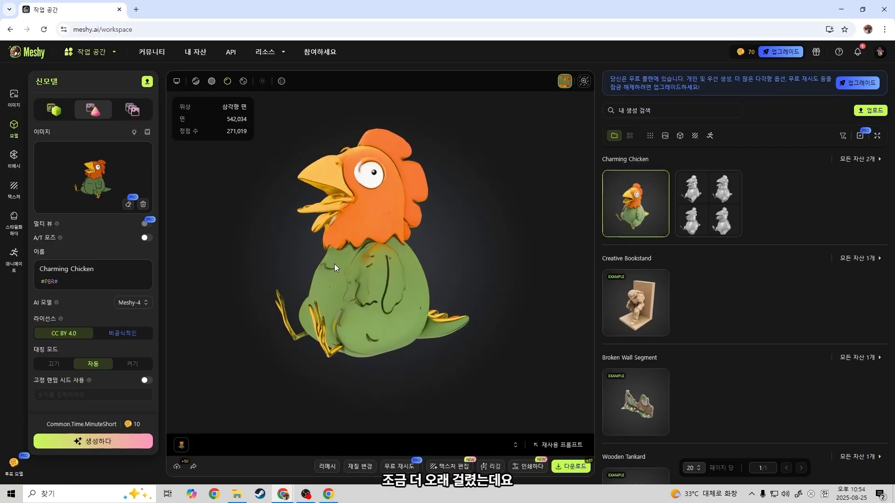
{"action": "left_click_drag", "start_coordinate": [321, 262], "coordinate": [234, 255]}
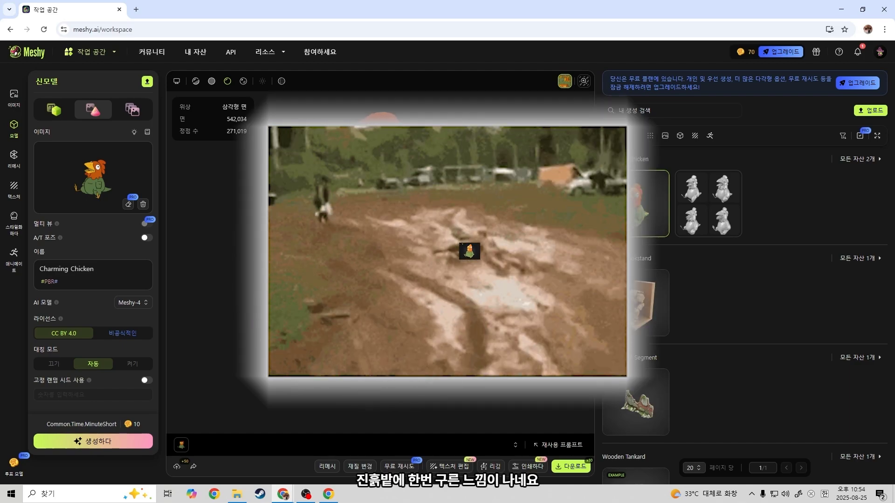
{"action": "left_click_drag", "start_coordinate": [190, 272], "coordinate": [401, 262]}
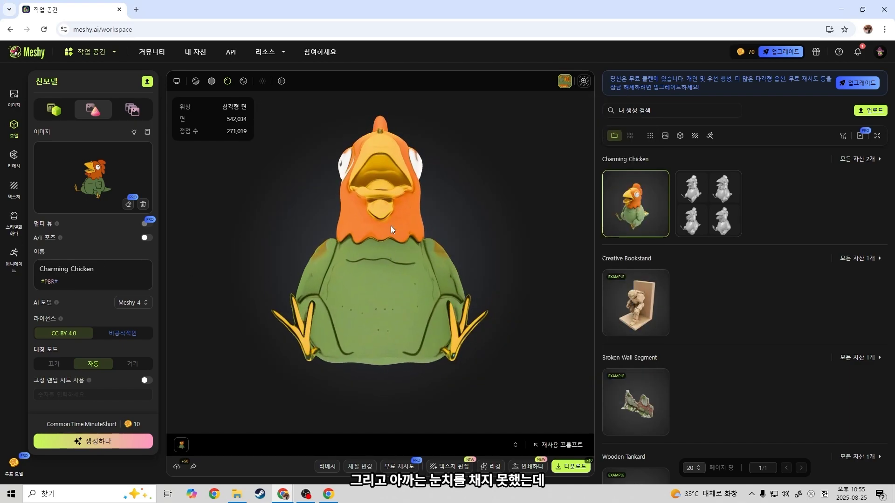
{"action": "mouse_move", "coordinate": [360, 164]}
{"action": "left_mouse_down"}
{"action": "mouse_move", "coordinate": [404, 187]}
{"action": "mouse_move", "coordinate": [405, 200]}
{"action": "left_mouse_up"}
{"action": "scroll", "coordinate": [457, 174], "scroll_direction": "up", "scroll_amount": 3}
{"action": "scroll", "coordinate": [443, 188], "scroll_direction": "up", "scroll_amount": 2}
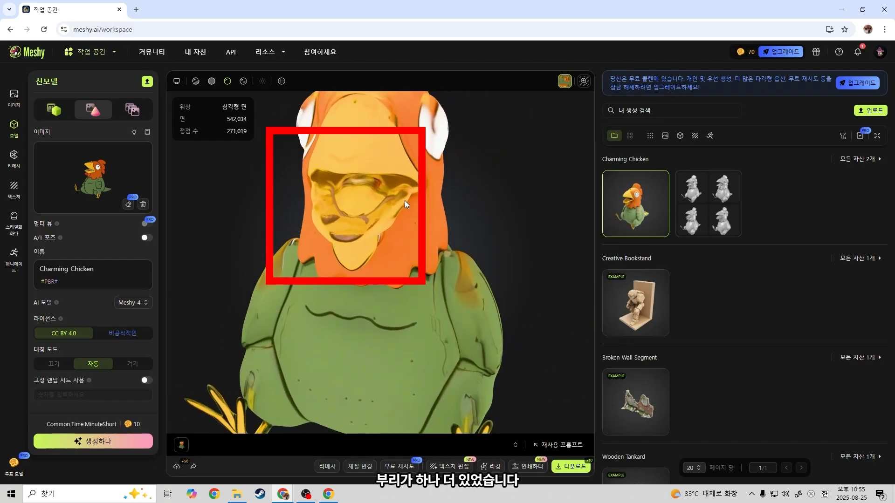
{"action": "scroll", "coordinate": [406, 208], "scroll_direction": "down", "scroll_amount": 2}
{"action": "scroll", "coordinate": [417, 212], "scroll_direction": "down", "scroll_amount": 2}
{"action": "scroll", "coordinate": [428, 209], "scroll_direction": "down", "scroll_amount": 2}
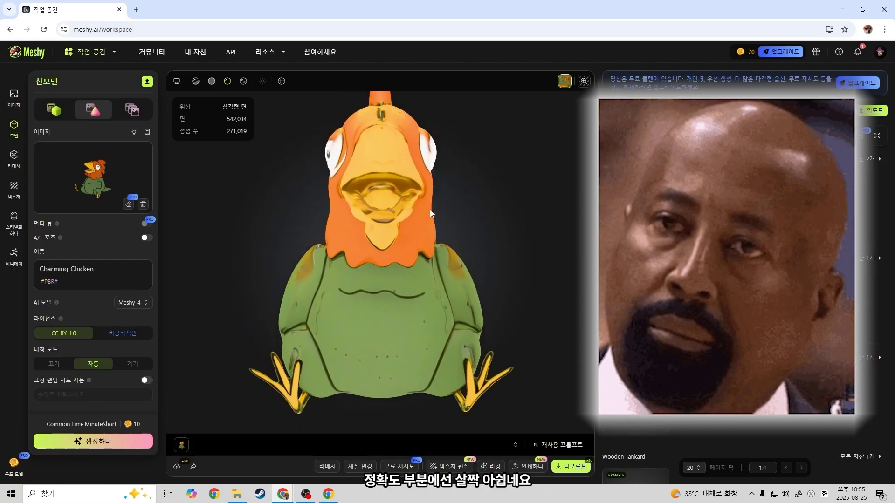
{"action": "scroll", "coordinate": [433, 204], "scroll_direction": "down", "scroll_amount": 1}
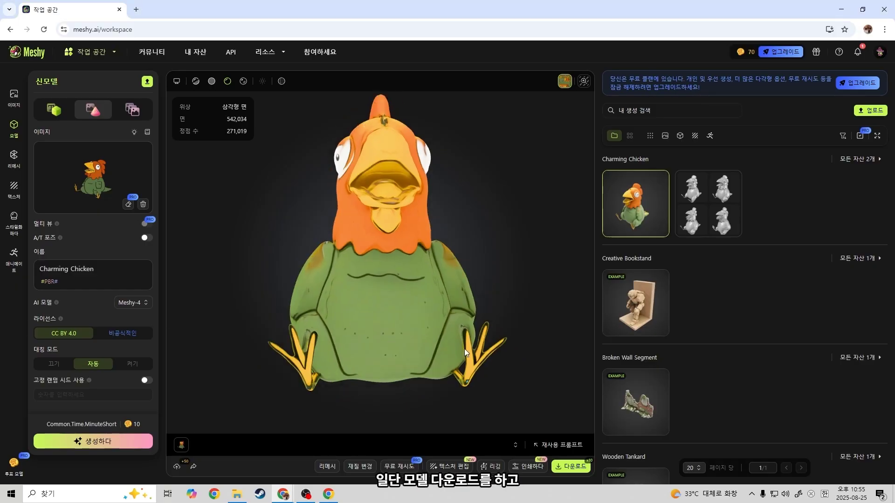
Download the Meshy-4 chicken as FBX, then orbit the Meshy 5 chicken and try downloading it.
{"action": "left_click", "coordinate": [567, 468]}
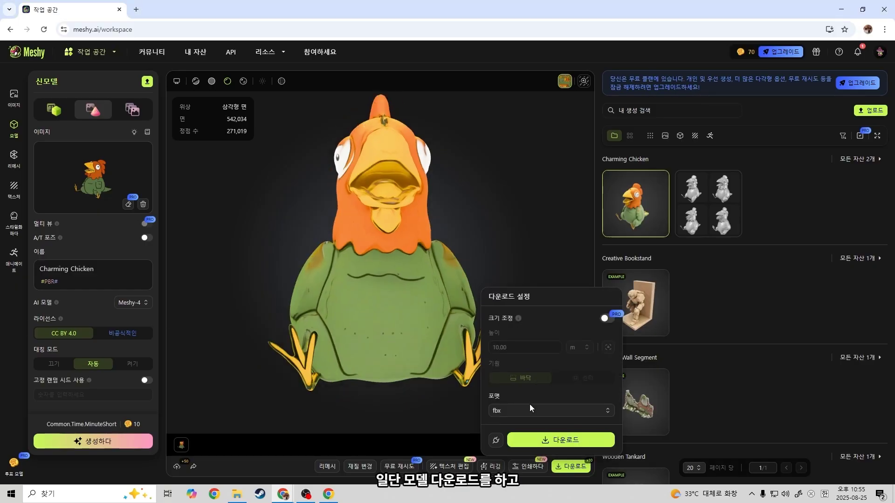
{"action": "left_click", "coordinate": [536, 442]}
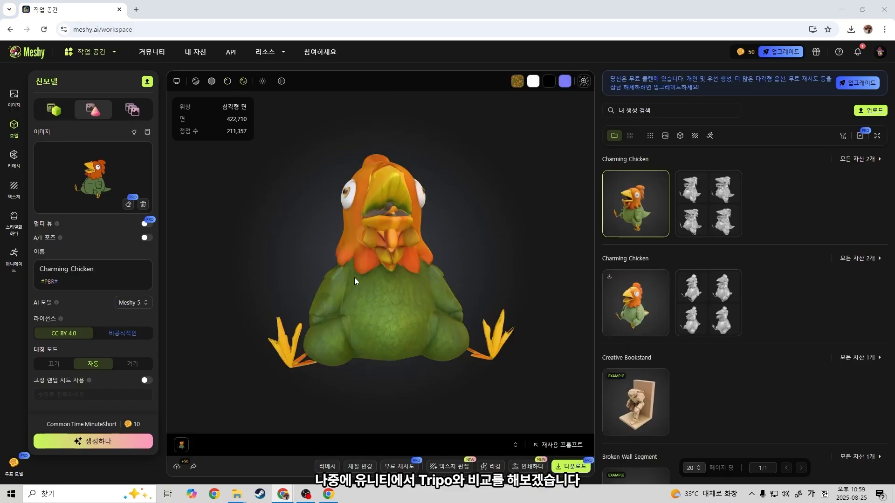
{"action": "mouse_move", "coordinate": [346, 274]}
{"action": "left_mouse_down"}
{"action": "mouse_move", "coordinate": [285, 209]}
{"action": "mouse_move", "coordinate": [454, 211]}
{"action": "left_mouse_up"}
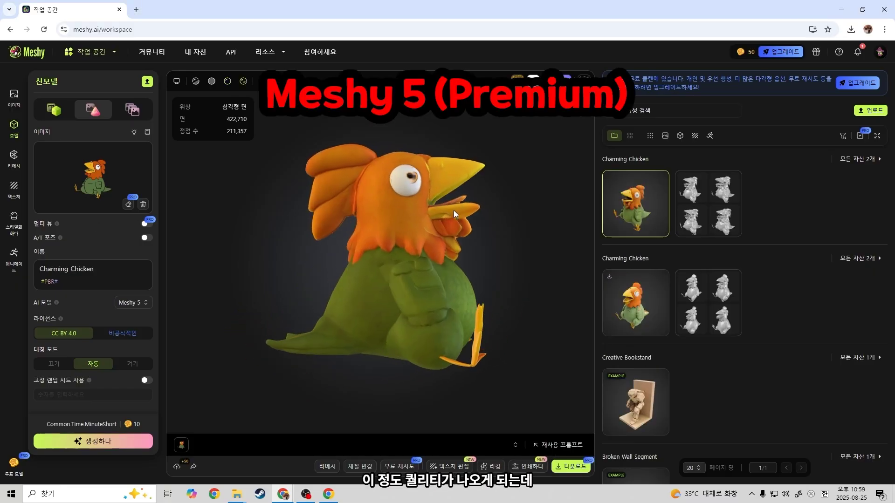
{"action": "mouse_move", "coordinate": [352, 217]}
{"action": "left_mouse_down"}
{"action": "mouse_move", "coordinate": [304, 227]}
{"action": "mouse_move", "coordinate": [340, 201]}
{"action": "mouse_move", "coordinate": [388, 194]}
{"action": "mouse_move", "coordinate": [359, 208]}
{"action": "mouse_move", "coordinate": [409, 230]}
{"action": "mouse_move", "coordinate": [450, 231]}
{"action": "mouse_move", "coordinate": [398, 226]}
{"action": "mouse_move", "coordinate": [345, 234]}
{"action": "left_mouse_up"}
{"action": "mouse_move", "coordinate": [281, 262]}
{"action": "left_mouse_down"}
{"action": "mouse_move", "coordinate": [373, 250]}
{"action": "mouse_move", "coordinate": [333, 247]}
{"action": "left_mouse_up"}
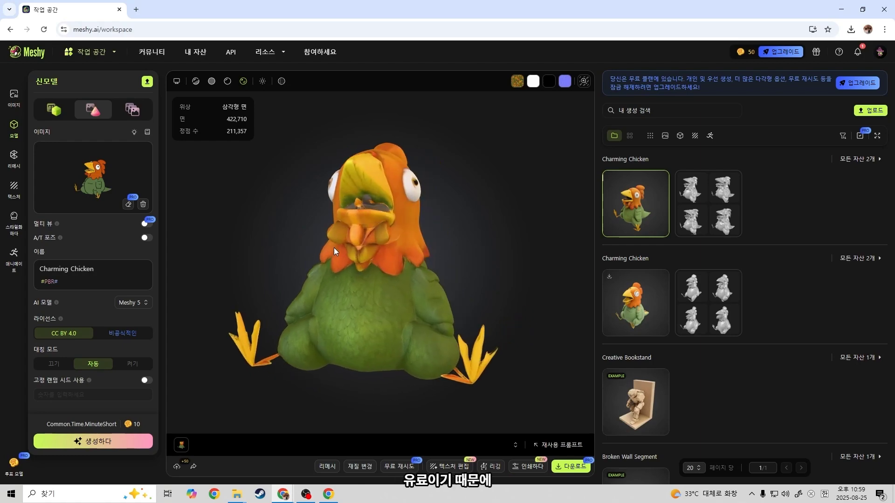
{"action": "left_click", "coordinate": [572, 466]}
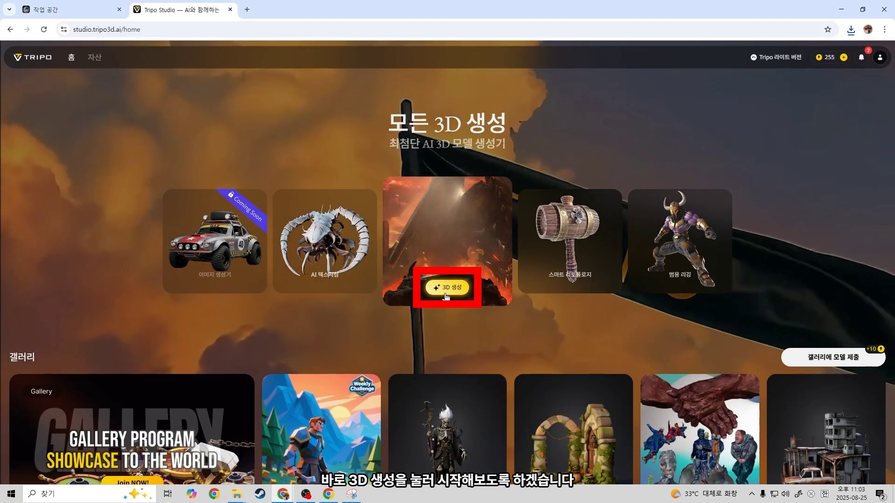
Upload 질라.png in Tripo's image-to-3D mode and generate the chicken model.
{"action": "left_click", "coordinate": [446, 293]}
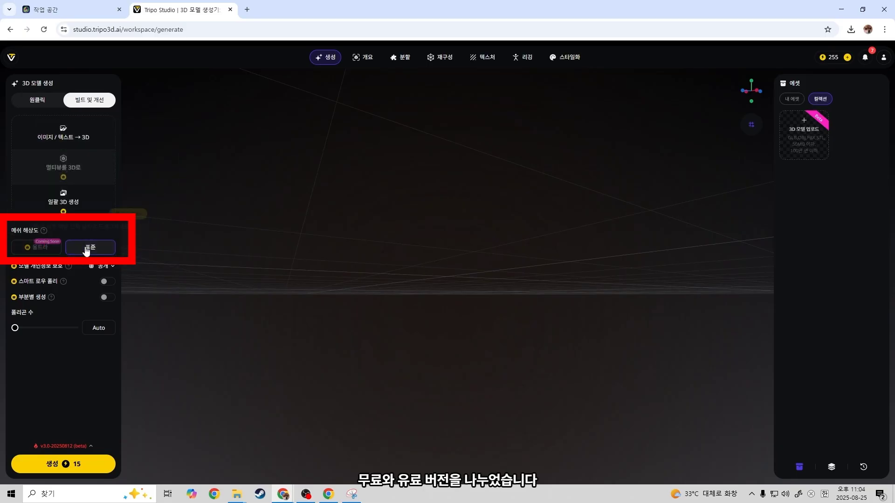
{"action": "left_click", "coordinate": [68, 132]}
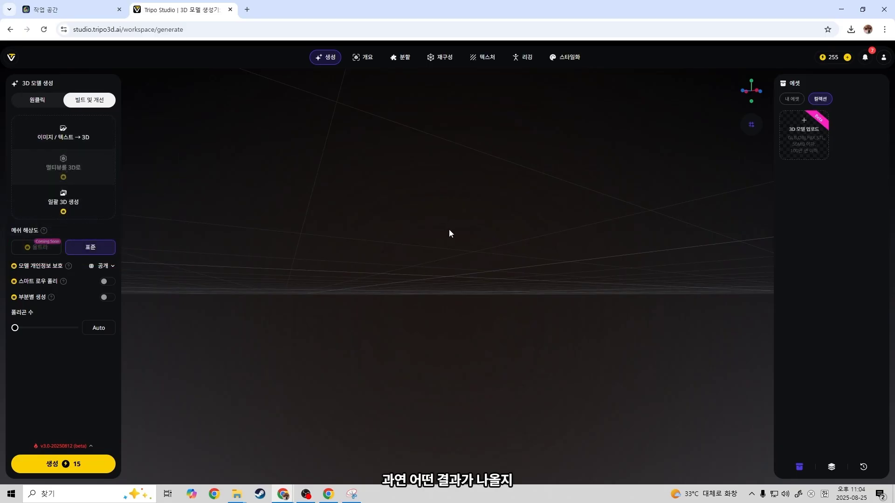
{"action": "left_click", "coordinate": [291, 134]}
{"action": "scroll", "coordinate": [488, 248], "scroll_direction": "down", "scroll_amount": 2}
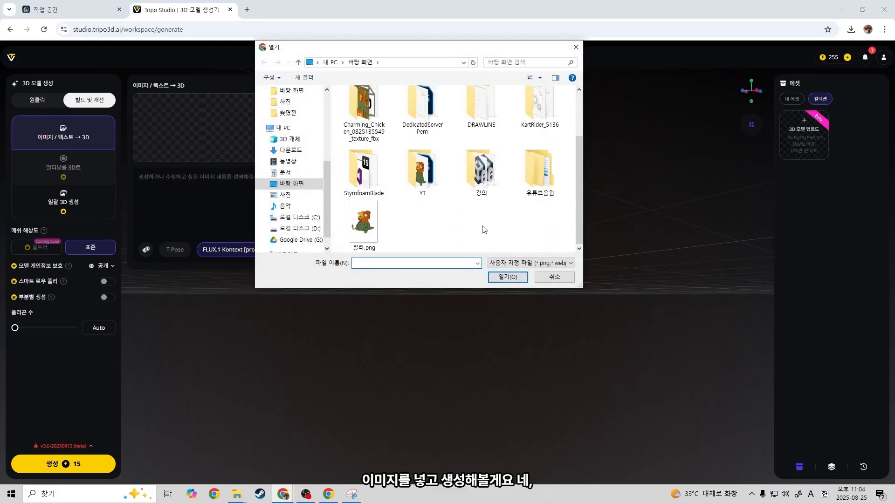
{"action": "double_click", "coordinate": [348, 227]}
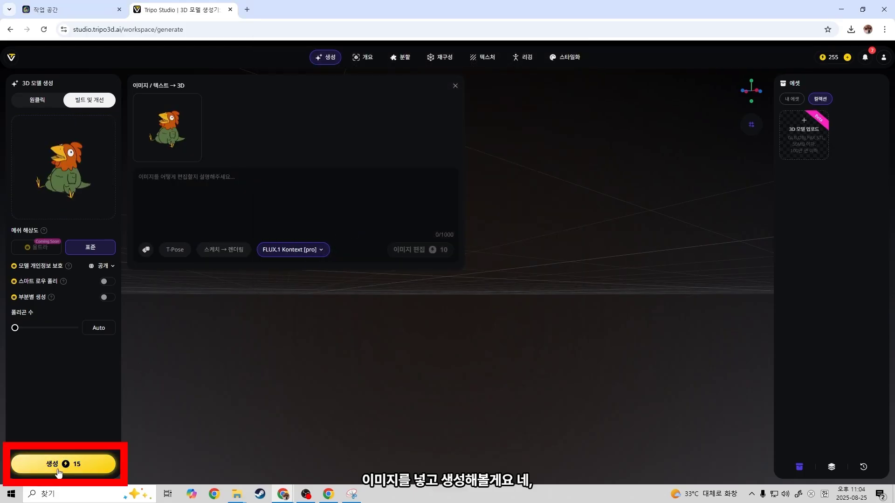
{"action": "left_click", "coordinate": [61, 468]}
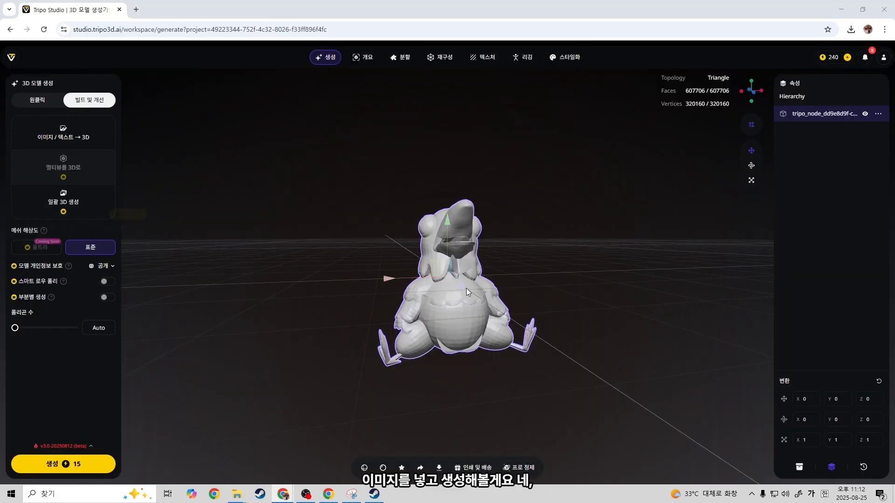
Zoom in and orbit around the grey chicken model to check its shape from another side.
{"action": "scroll", "coordinate": [494, 257], "scroll_direction": "up", "scroll_amount": 3}
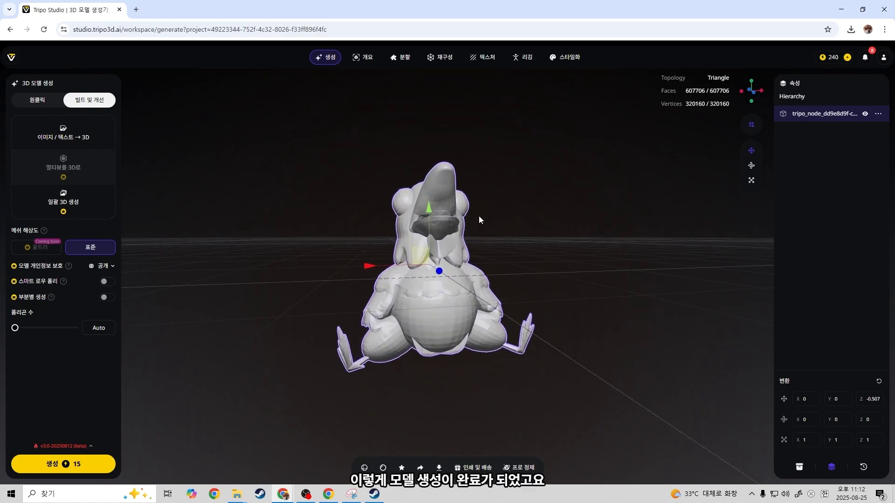
{"action": "mouse_move", "coordinate": [479, 217]}
{"action": "left_mouse_down"}
{"action": "mouse_move", "coordinate": [418, 219]}
{"action": "mouse_move", "coordinate": [528, 236]}
{"action": "mouse_move", "coordinate": [435, 254]}
{"action": "mouse_move", "coordinate": [307, 250]}
{"action": "left_mouse_up"}
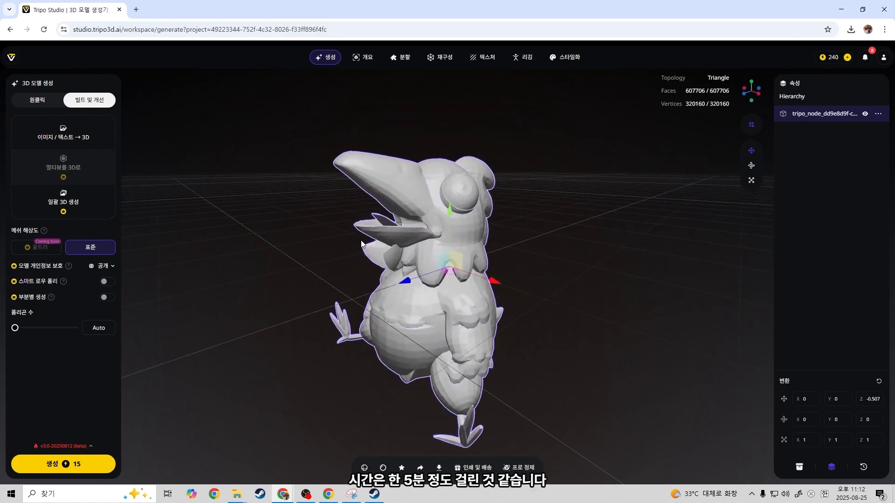
Generate a texture for the chicken from the reference image and orbit to inspect its head.
{"action": "left_click", "coordinate": [475, 58]}
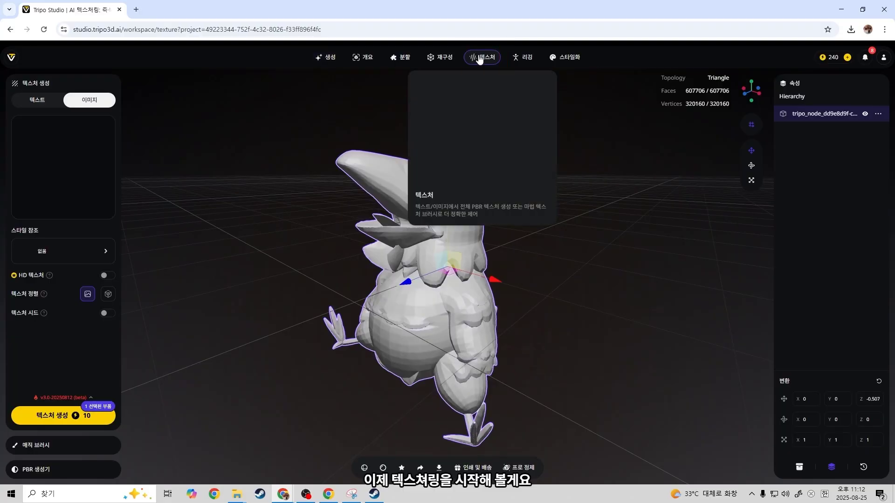
{"action": "left_click", "coordinate": [54, 416]}
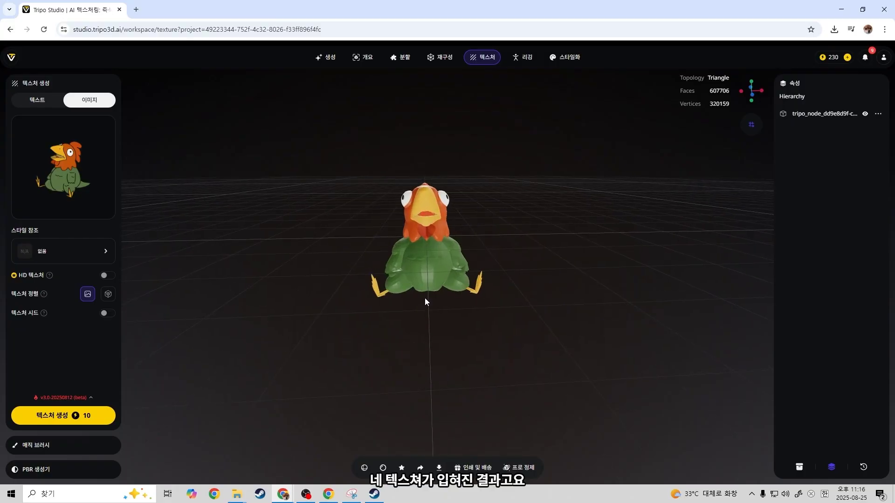
{"action": "left_click", "coordinate": [414, 245]}
{"action": "mouse_move", "coordinate": [420, 246]}
{"action": "left_mouse_down"}
{"action": "mouse_move", "coordinate": [502, 235]}
{"action": "mouse_move", "coordinate": [382, 267]}
{"action": "mouse_move", "coordinate": [367, 248]}
{"action": "left_mouse_up"}
{"action": "scroll", "coordinate": [478, 230], "scroll_direction": "up", "scroll_amount": 3}
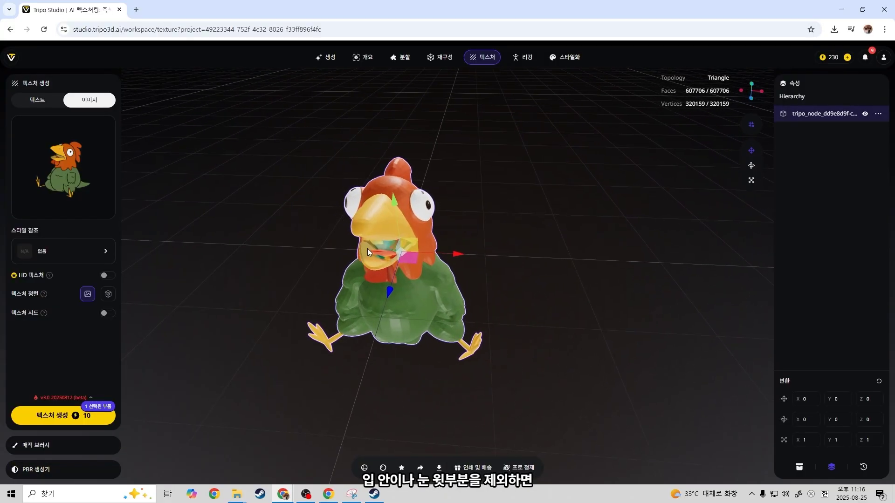
{"action": "scroll", "coordinate": [345, 204], "scroll_direction": "up", "scroll_amount": 5}
{"action": "mouse_move", "coordinate": [344, 204]}
{"action": "left_mouse_down"}
{"action": "mouse_move", "coordinate": [365, 204]}
{"action": "mouse_move", "coordinate": [375, 223]}
{"action": "left_mouse_up"}
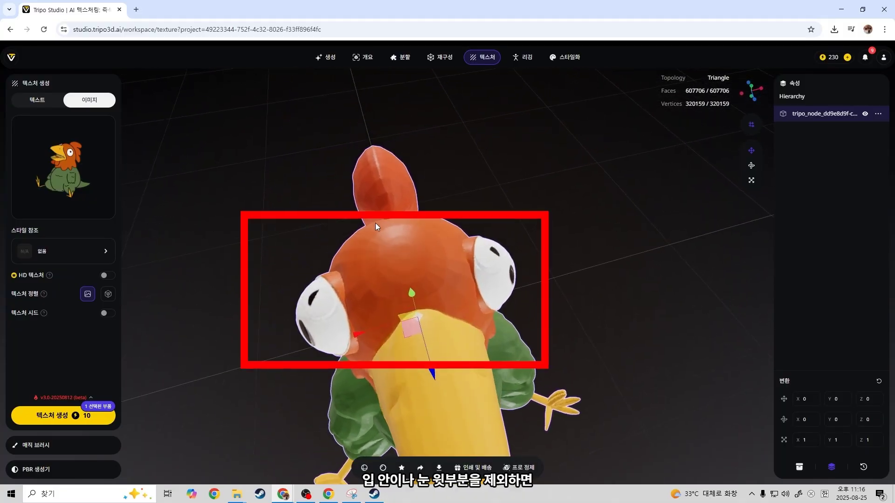
{"action": "mouse_move", "coordinate": [429, 239]}
{"action": "left_mouse_down"}
{"action": "mouse_move", "coordinate": [449, 255]}
{"action": "mouse_move", "coordinate": [454, 237]}
{"action": "left_mouse_up"}
{"action": "scroll", "coordinate": [396, 256], "scroll_direction": "down", "scroll_amount": 5}
{"action": "left_click_drag", "start_coordinate": [396, 256], "coordinate": [446, 256]}
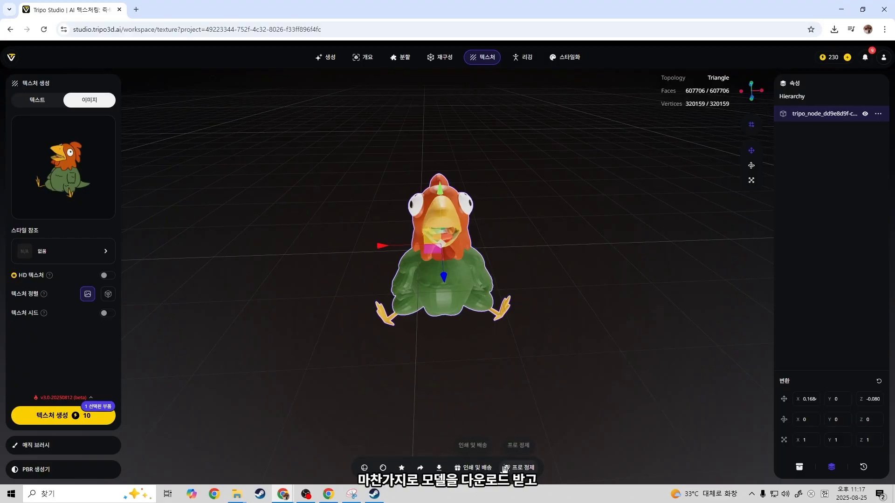
Export the textured chicken model in FBX format.
{"action": "left_click", "coordinate": [438, 469]}
{"action": "left_click", "coordinate": [442, 399]}
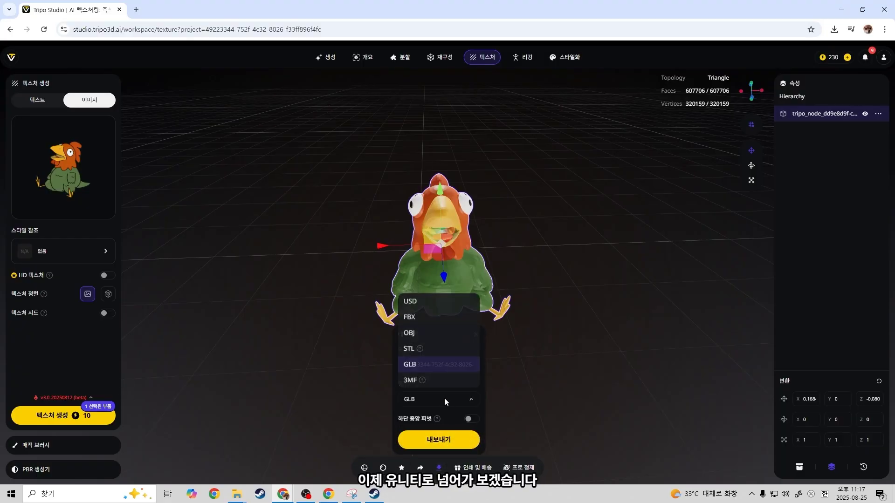
{"action": "left_click", "coordinate": [427, 316]}
{"action": "left_click", "coordinate": [454, 443]}
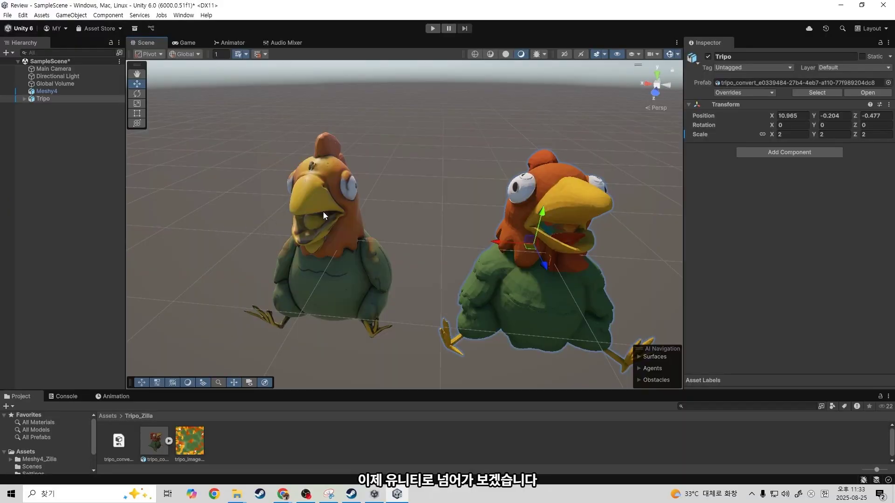
Orbit and zoom between the Tripo and Meshy chickens, ending around the Meshy chicken's head.
{"action": "left_click_drag", "start_coordinate": [332, 201], "coordinate": [360, 182]}
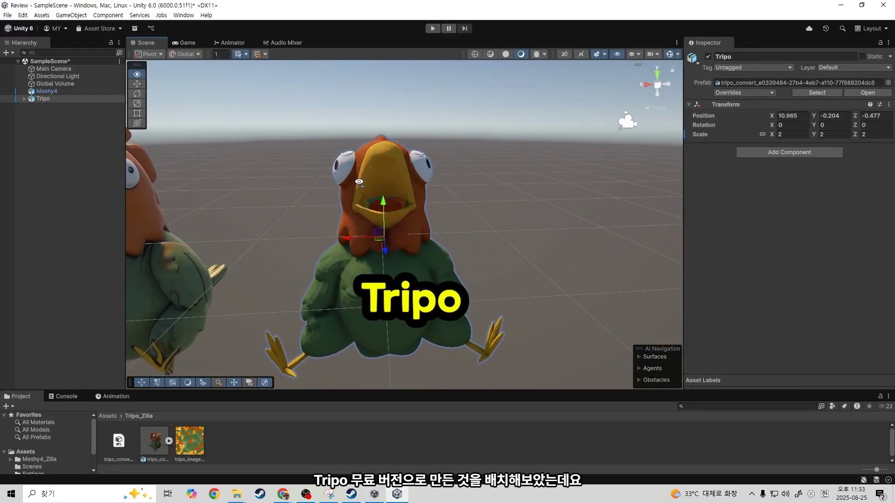
{"action": "left_click_drag", "start_coordinate": [359, 183], "coordinate": [328, 172]}
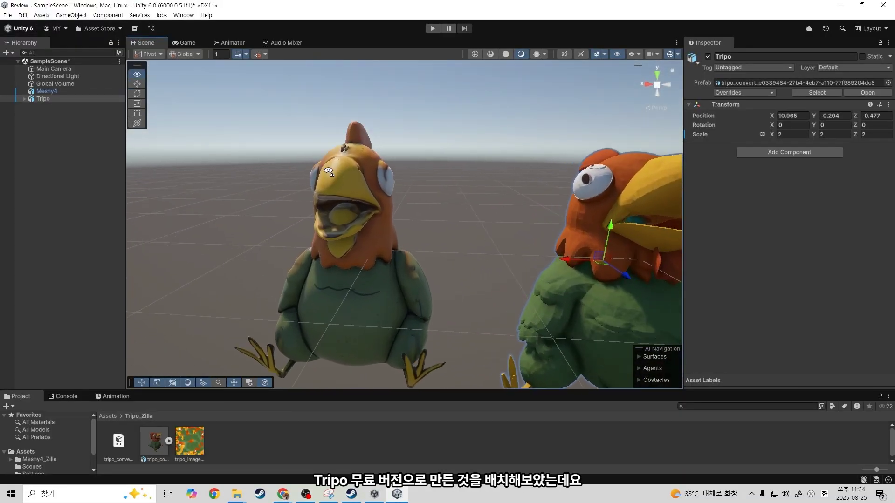
{"action": "scroll", "coordinate": [328, 171], "scroll_direction": "down", "scroll_amount": 3}
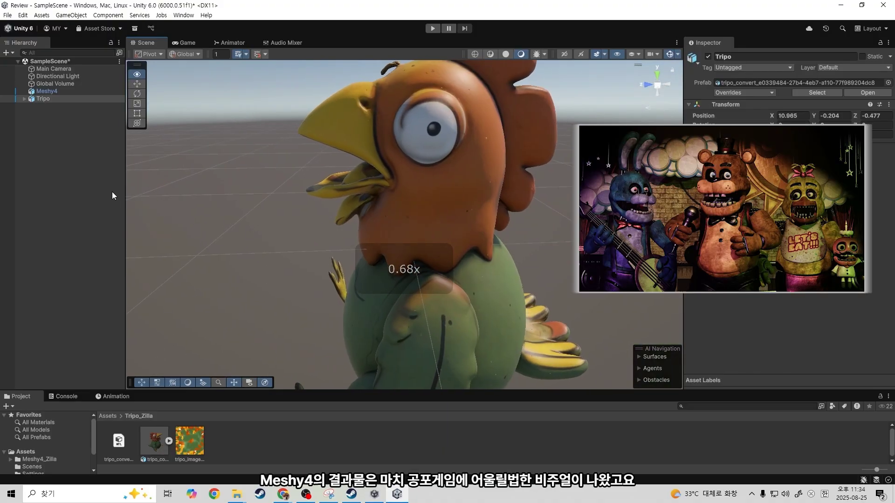
{"action": "mouse_move", "coordinate": [160, 177]}
{"action": "left_mouse_down"}
{"action": "mouse_move", "coordinate": [421, 137]}
{"action": "mouse_move", "coordinate": [613, 183]}
{"action": "mouse_move", "coordinate": [629, 150]}
{"action": "mouse_move", "coordinate": [250, 172]}
{"action": "mouse_move", "coordinate": [256, 190]}
{"action": "mouse_move", "coordinate": [280, 190]}
{"action": "mouse_move", "coordinate": [274, 238]}
{"action": "mouse_move", "coordinate": [399, 238]}
{"action": "mouse_move", "coordinate": [466, 188]}
{"action": "mouse_move", "coordinate": [372, 187]}
{"action": "left_mouse_up"}
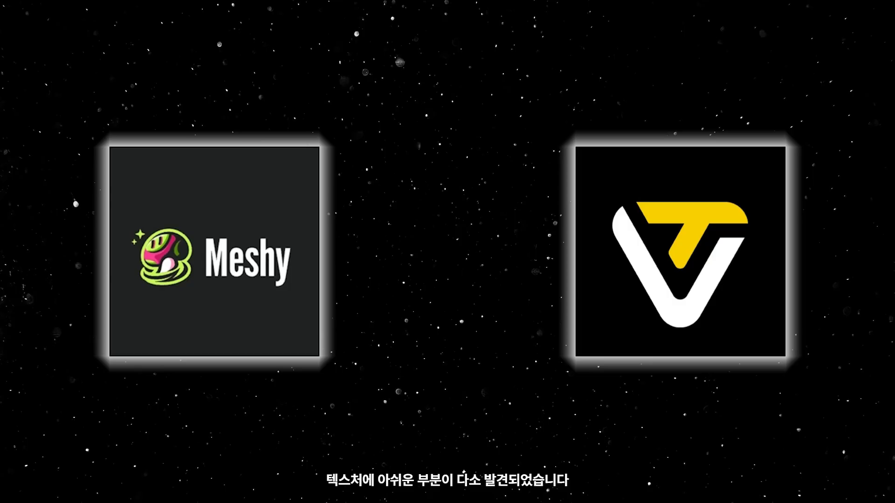